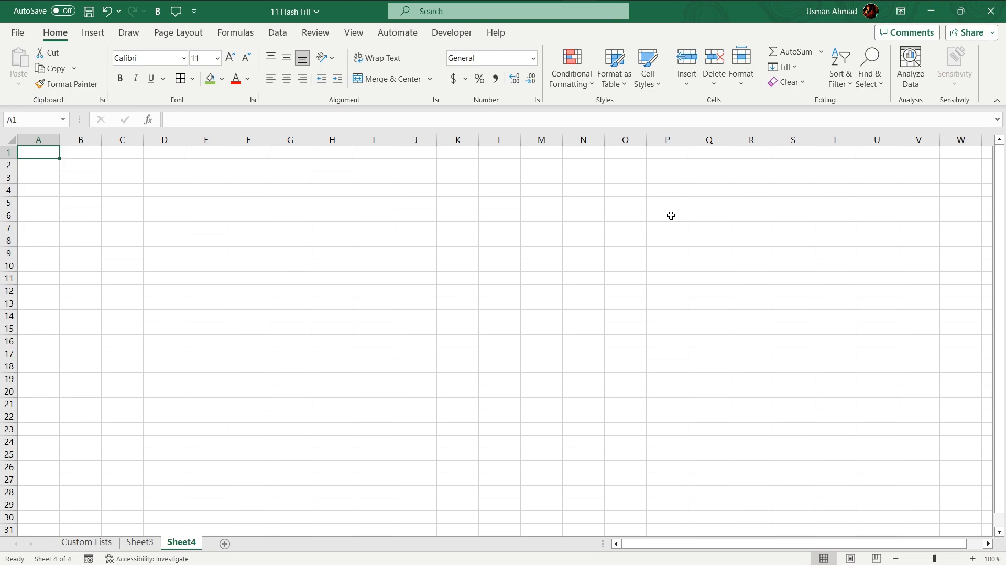
# On Sheet3, enter the sizes Large, Medium and Small in cells B3 to B5 of the Size column.
pyautogui.hotkey('ctrl', 'pageup')
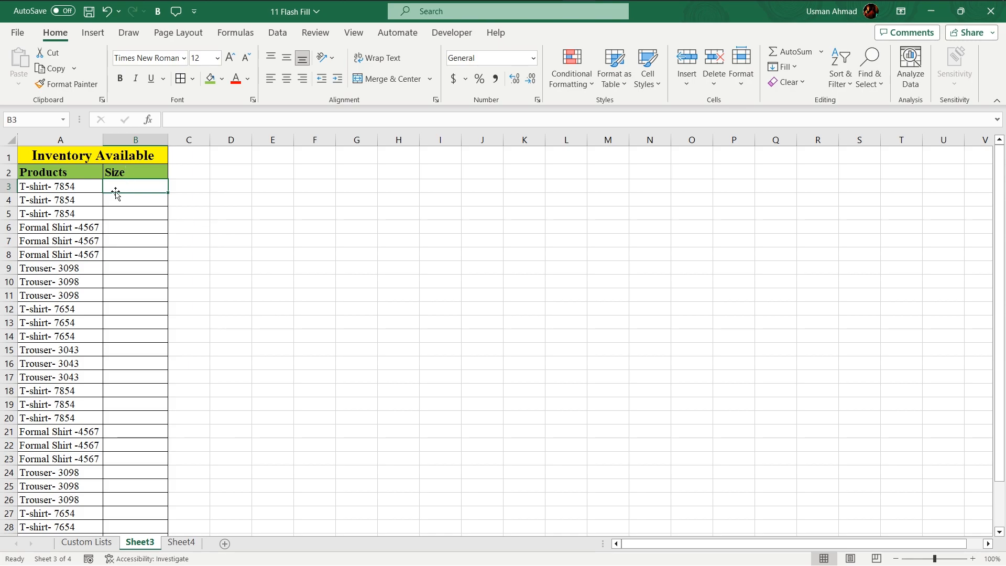
pyautogui.write('Large')
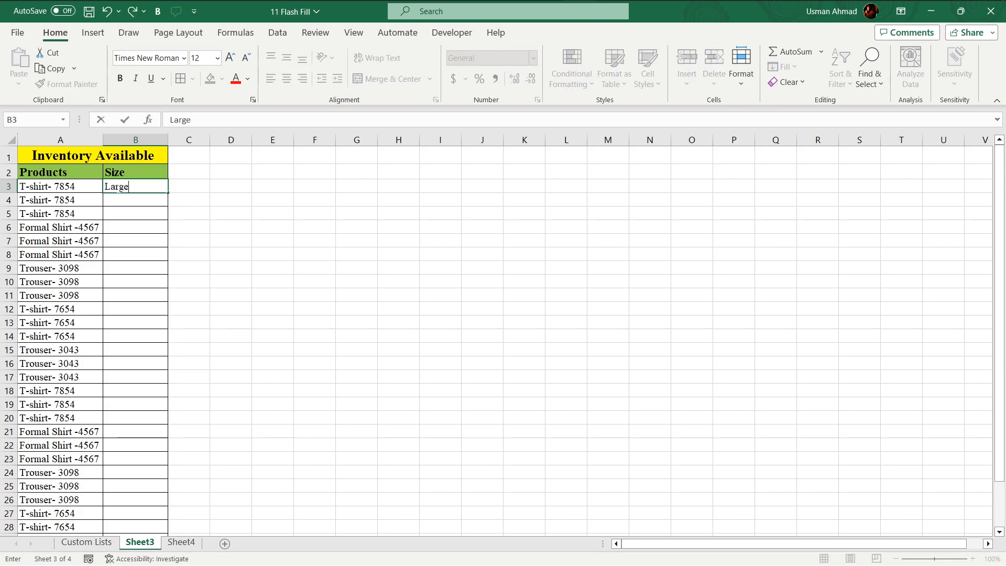
pyautogui.press('Return')
pyautogui.write('Medim')
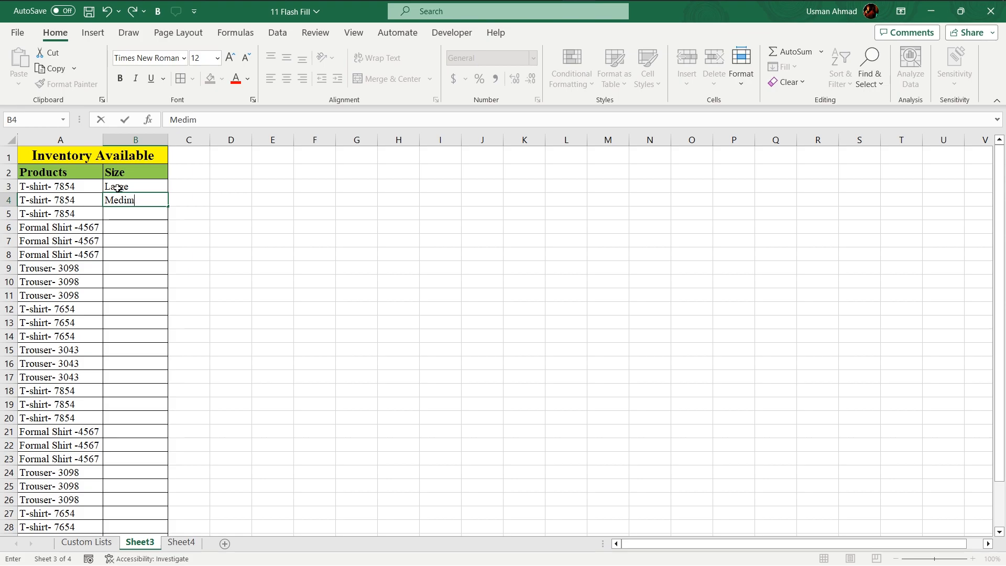
pyautogui.press('BackSpace')
pyautogui.write('um')
pyautogui.press('Return')
pyautogui.write('Small')
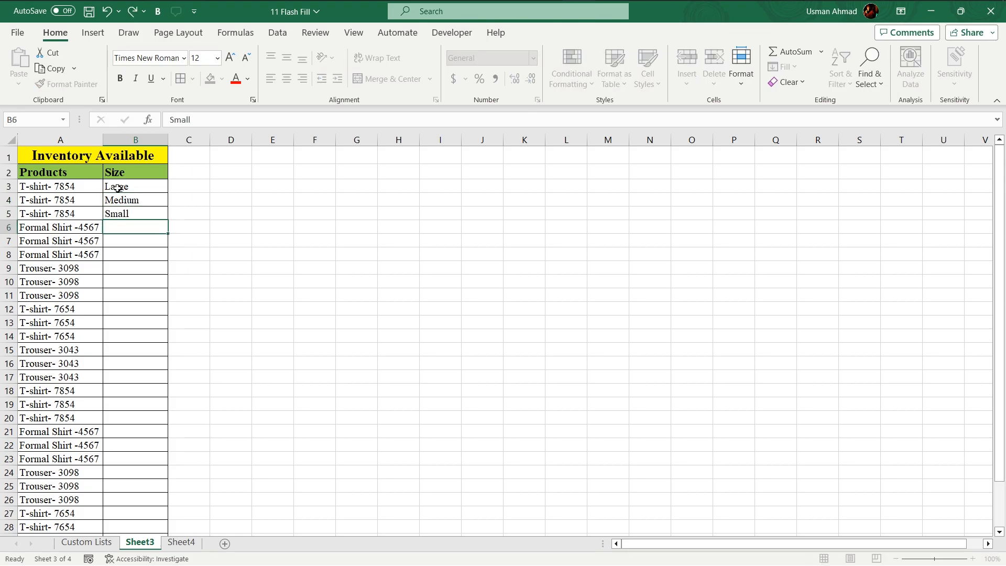
pyautogui.press('Return')
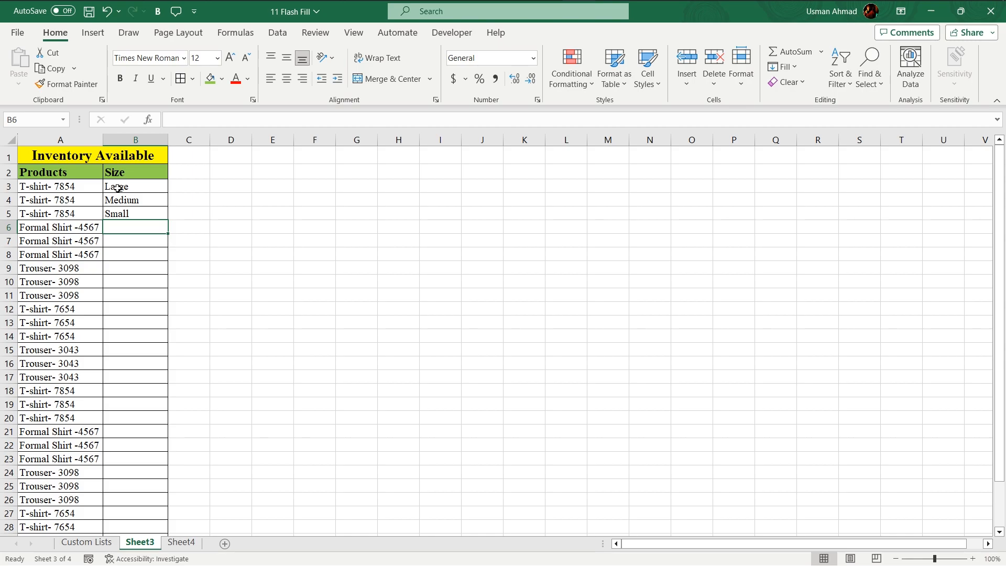
# Try to autofill the sizes down the Size column from B3 alone to the last product row.
pyautogui.click(143, 192)
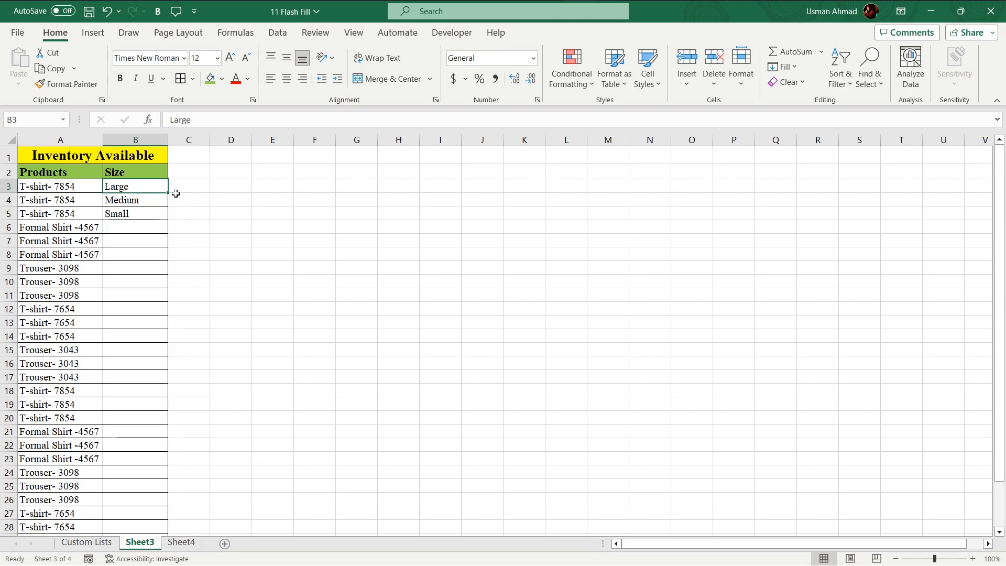
pyautogui.moveTo(169, 194); pyautogui.dragTo(188, 525)
pyautogui.scroll(2, 148, 188)
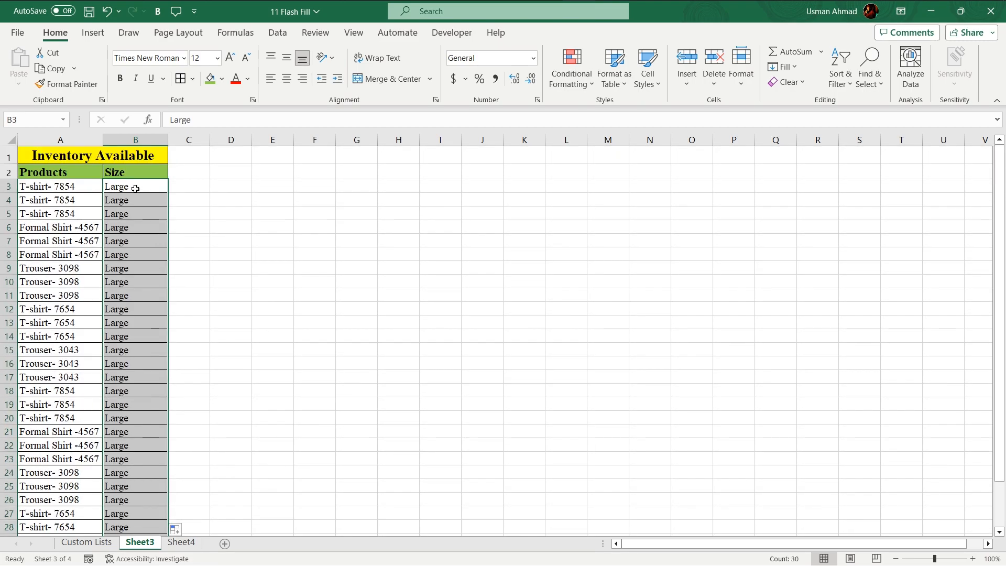
pyautogui.click(135, 188)
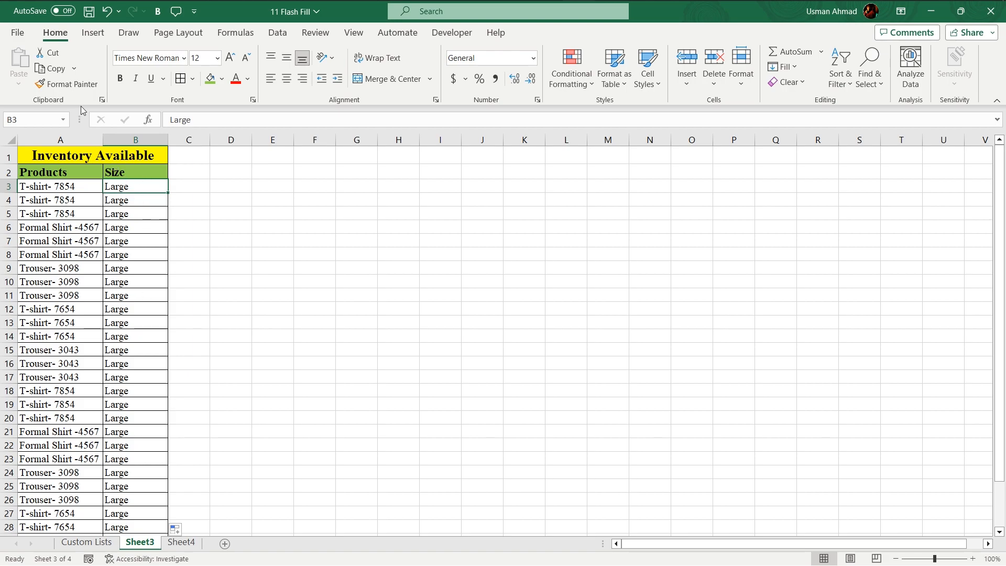
pyautogui.click(17, 33)
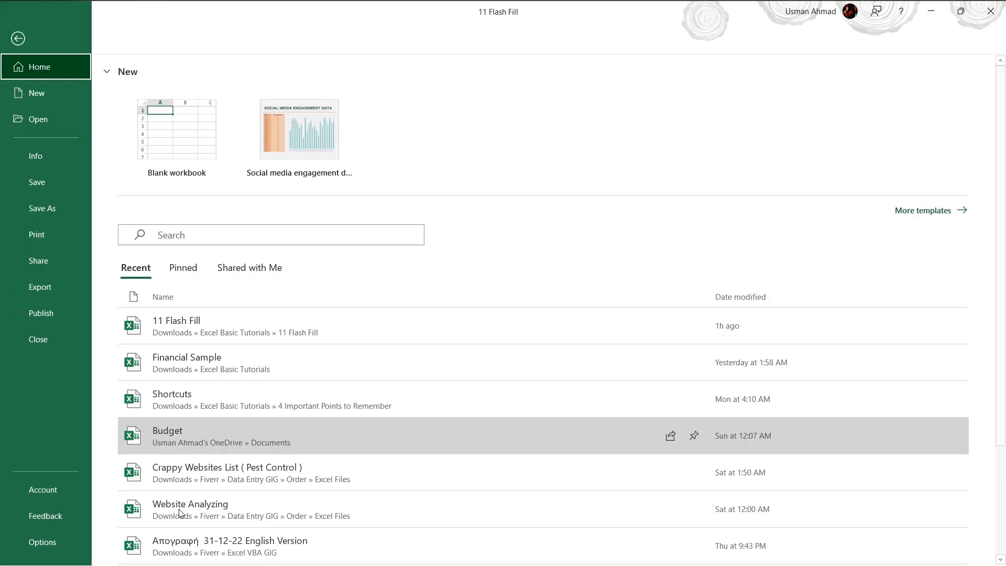
pyautogui.click(58, 540)
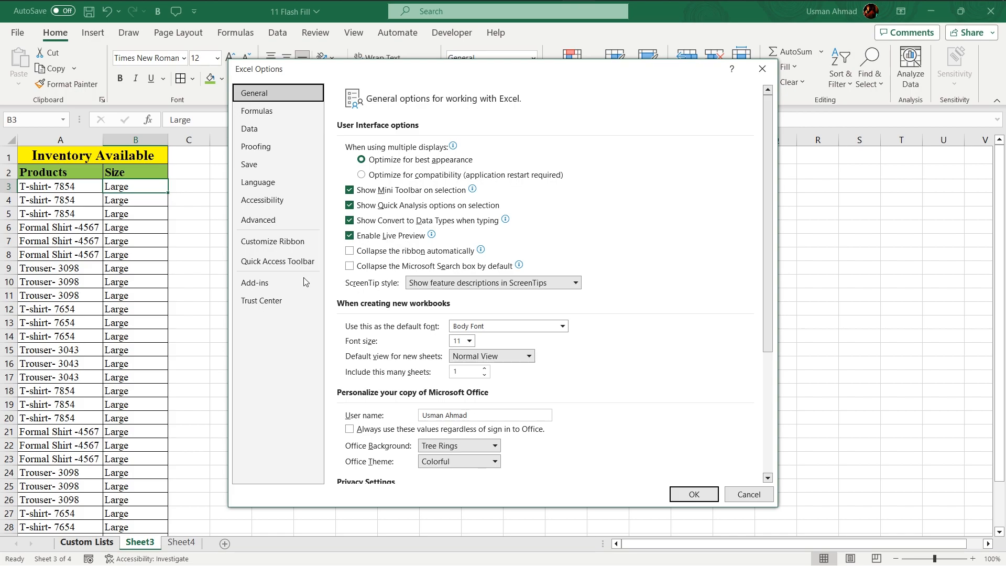
pyautogui.scroll(-20, 581, 278)
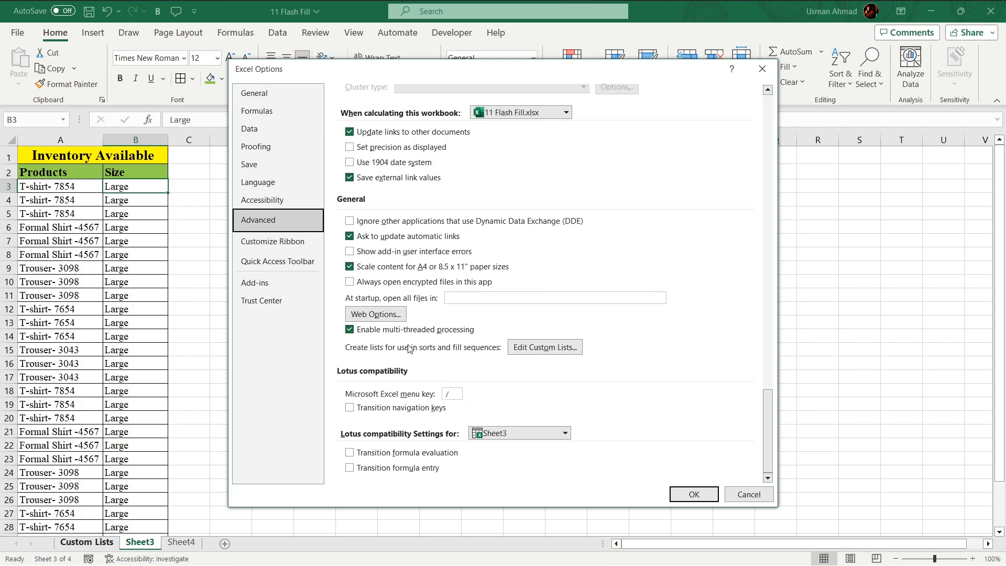
pyautogui.click(533, 351)
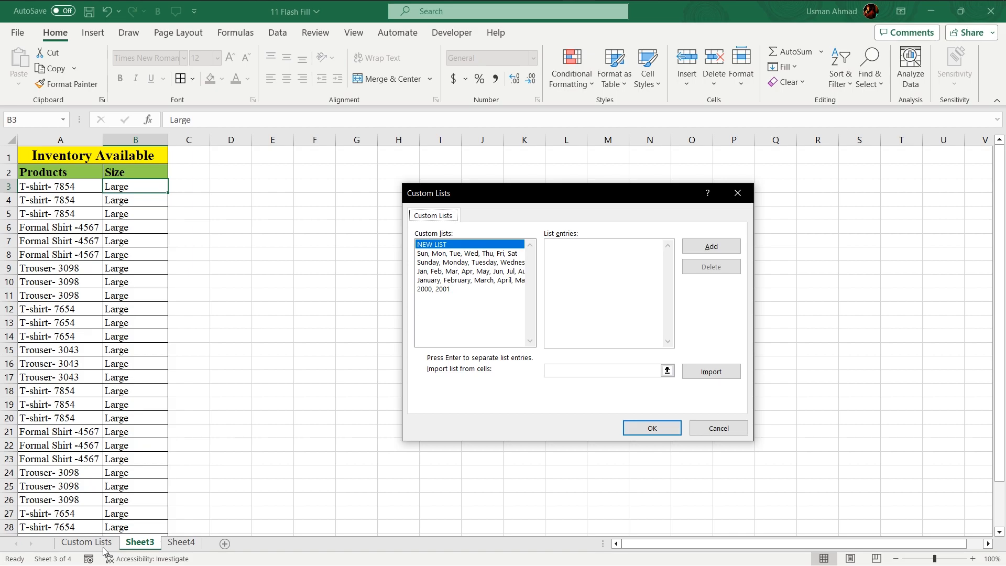
pyautogui.click(729, 428)
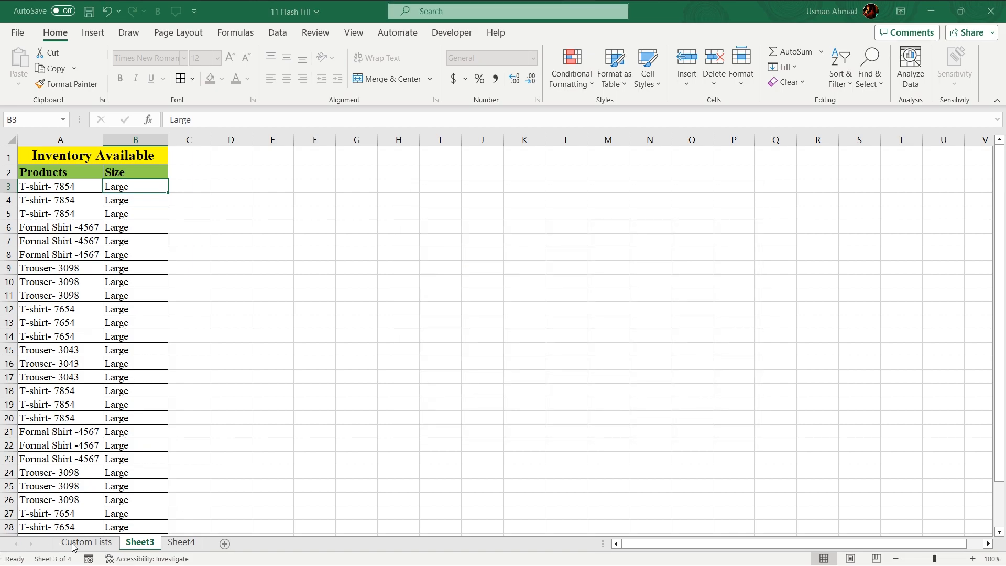
pyautogui.click(748, 494)
# Switch to the Custom Lists sheet and open the custom lists editor from the advanced Excel options.
pyautogui.click(86, 542)
pyautogui.moveTo(24, 152); pyautogui.dragTo(31, 179)
pyautogui.click(265, 215)
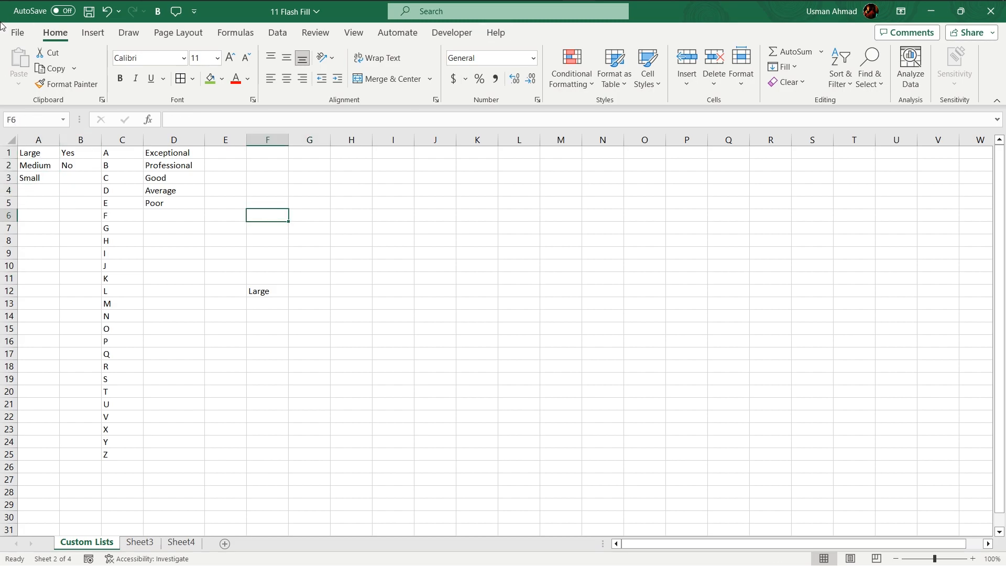
pyautogui.click(18, 32)
pyautogui.click(56, 539)
pyautogui.click(259, 220)
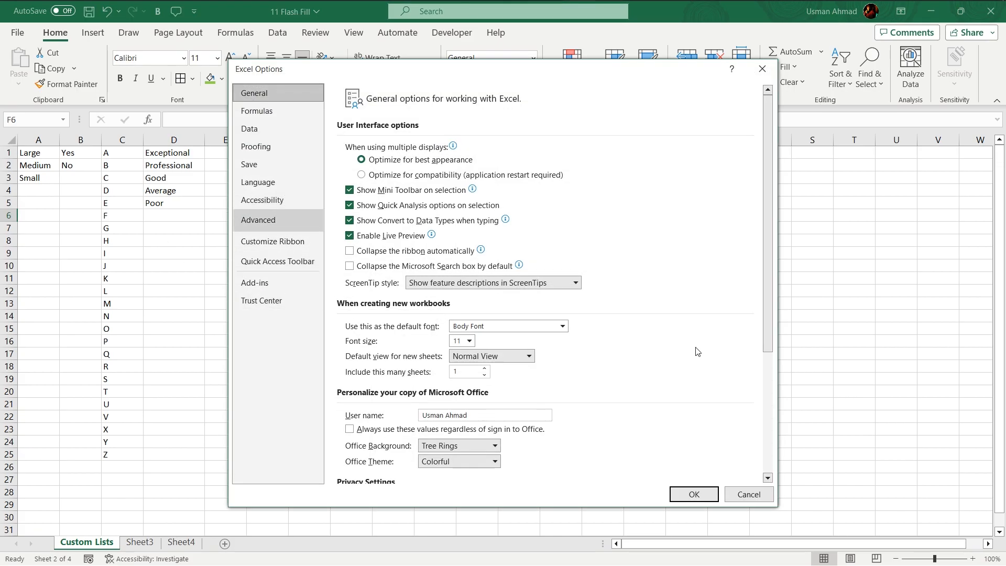
pyautogui.scroll(-15, 684, 346)
pyautogui.scroll(-5, 685, 346)
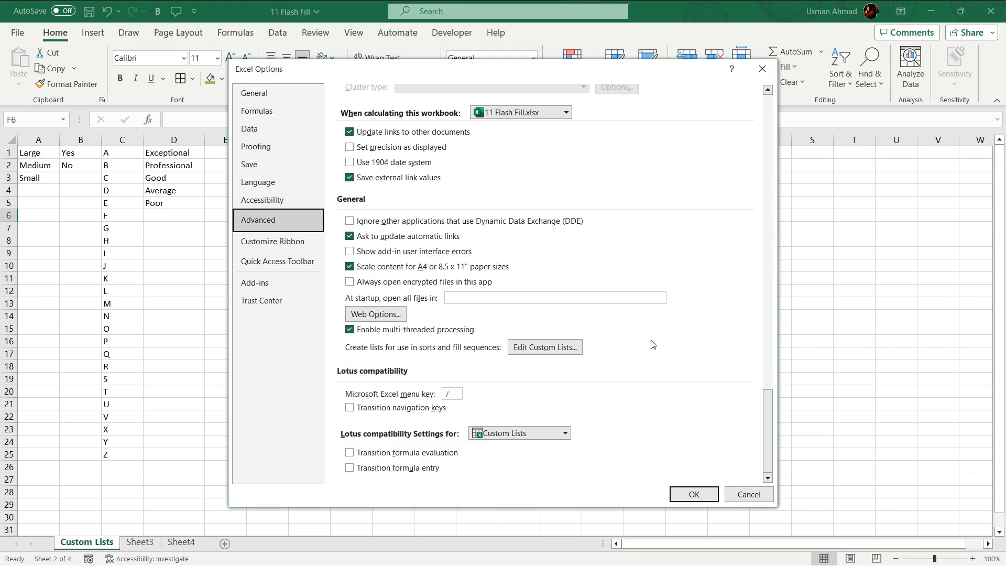
pyautogui.click(545, 346)
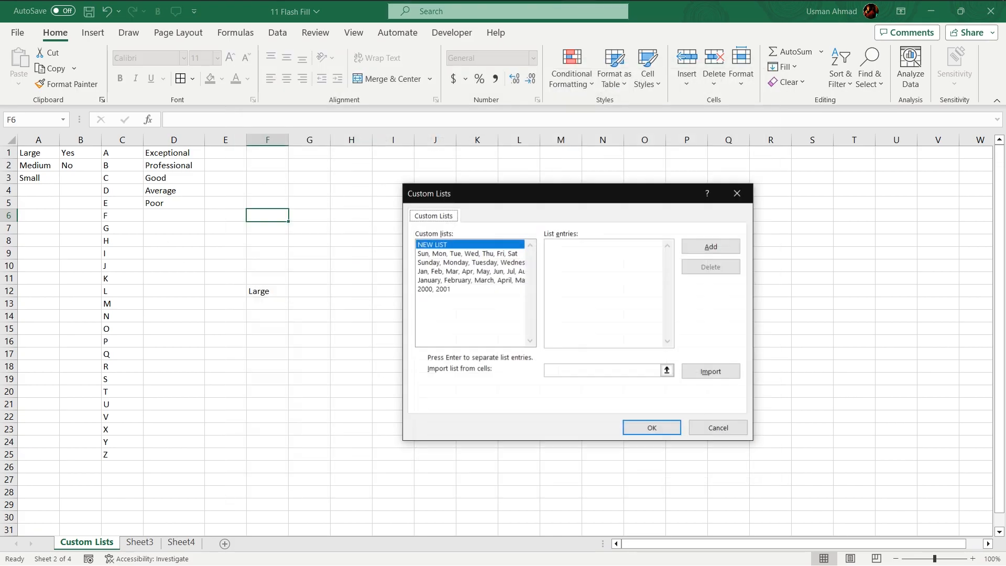
# Import cells A1:A3 as a new custom list with Large, Medium and Small, and save the options.
pyautogui.click(666, 371)
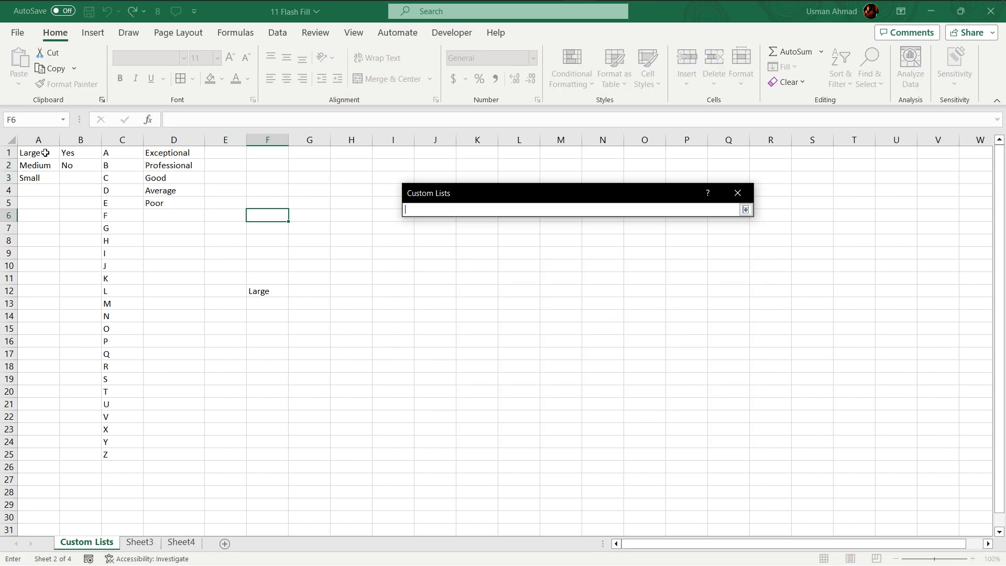
pyautogui.moveTo(45, 153); pyautogui.dragTo(43, 178)
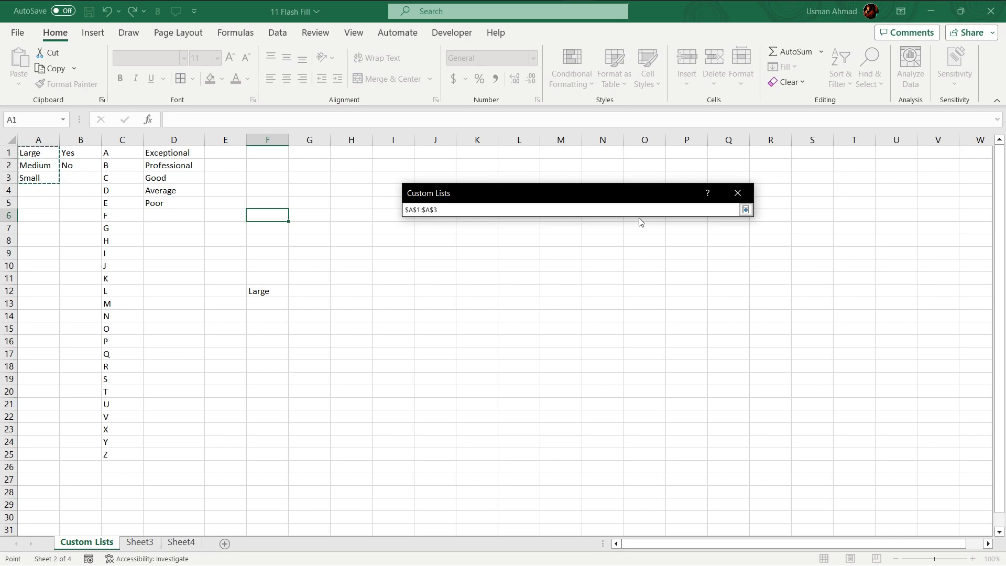
pyautogui.click(745, 209)
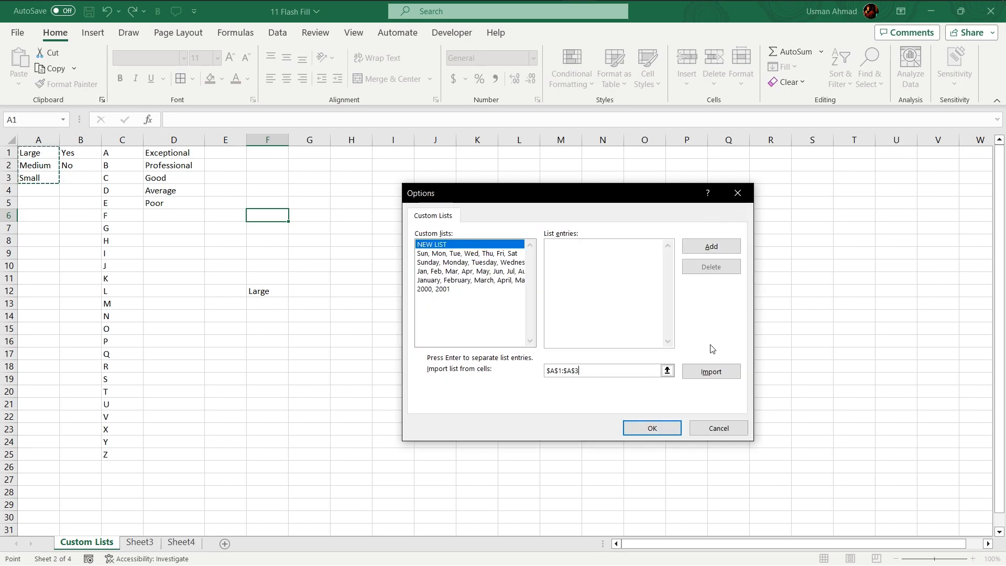
pyautogui.click(698, 377)
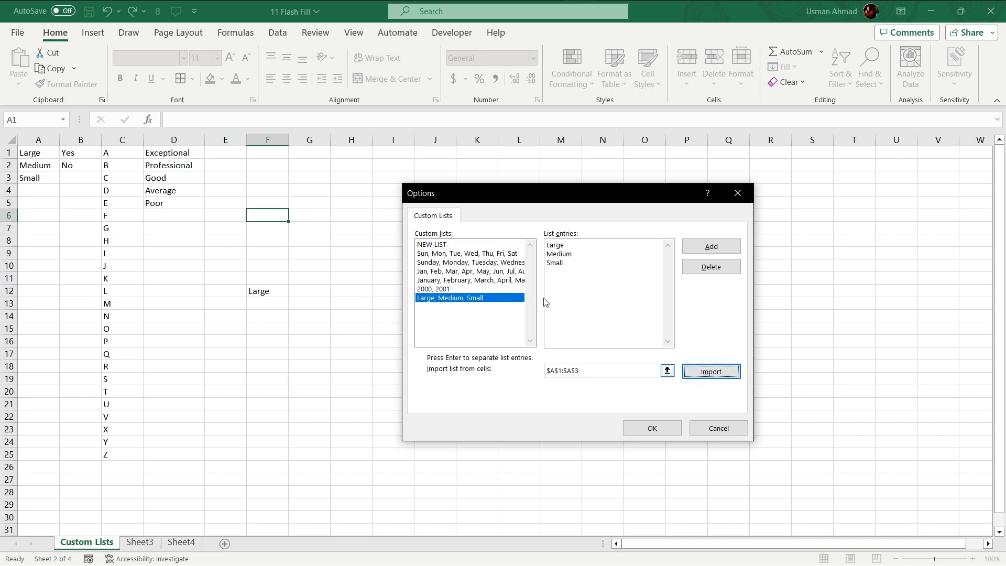
pyautogui.click(708, 250)
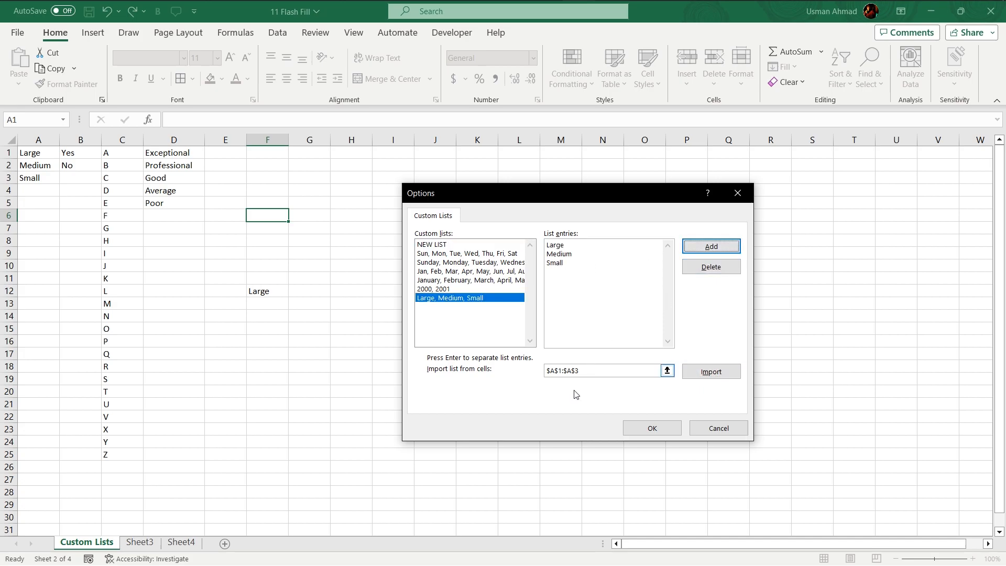
pyautogui.click(649, 428)
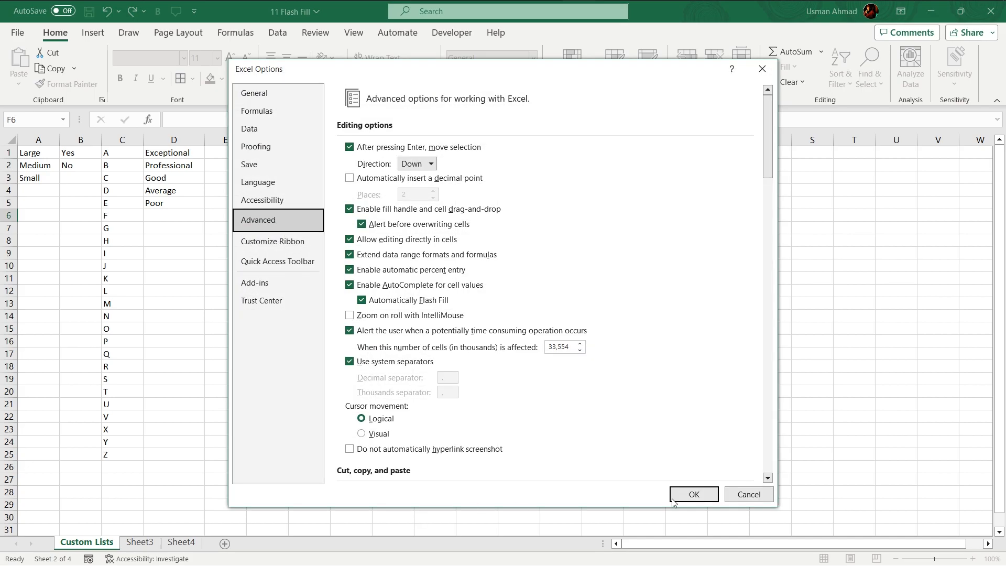
pyautogui.click(693, 494)
# On Sheet3, autofill the Size column from B3 to the last product row using the Large, Medium, Small list.
pyautogui.click(139, 542)
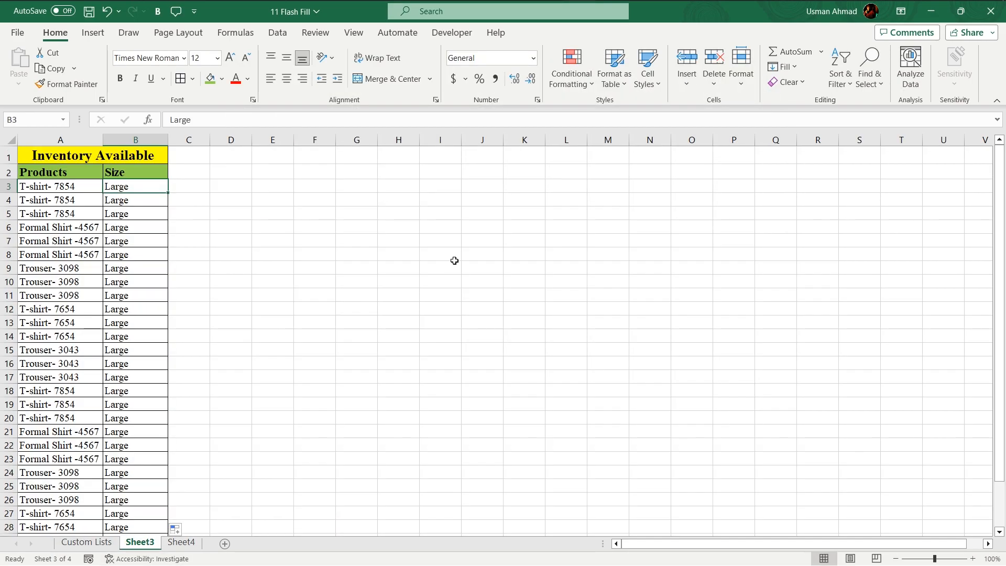
pyautogui.moveTo(168, 194); pyautogui.dragTo(149, 523)
pyautogui.scroll(2, 157, 361)
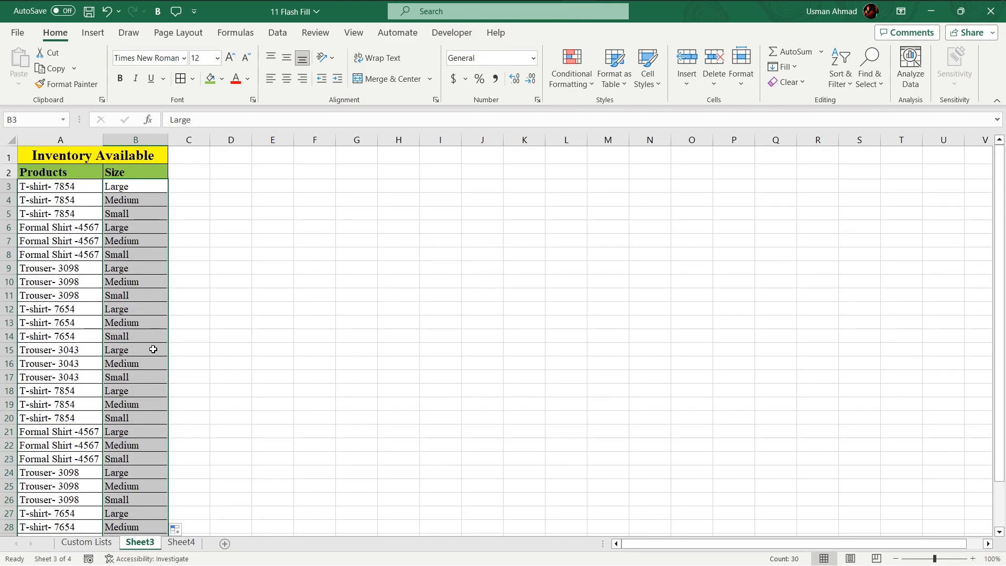
pyautogui.click(142, 227)
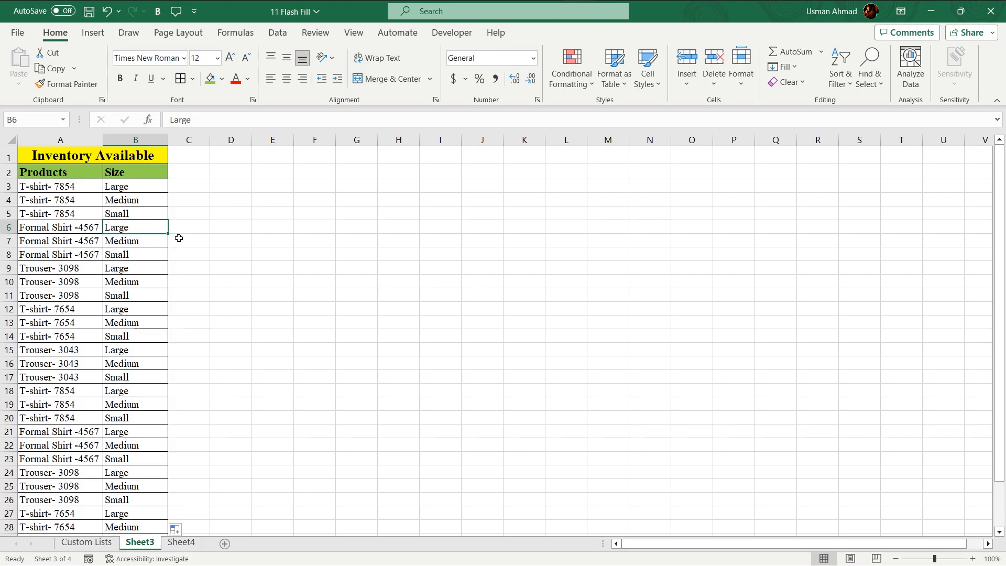
# Enter A in cell D1 and autofill it down column D to row 32.
pyautogui.click(239, 177)
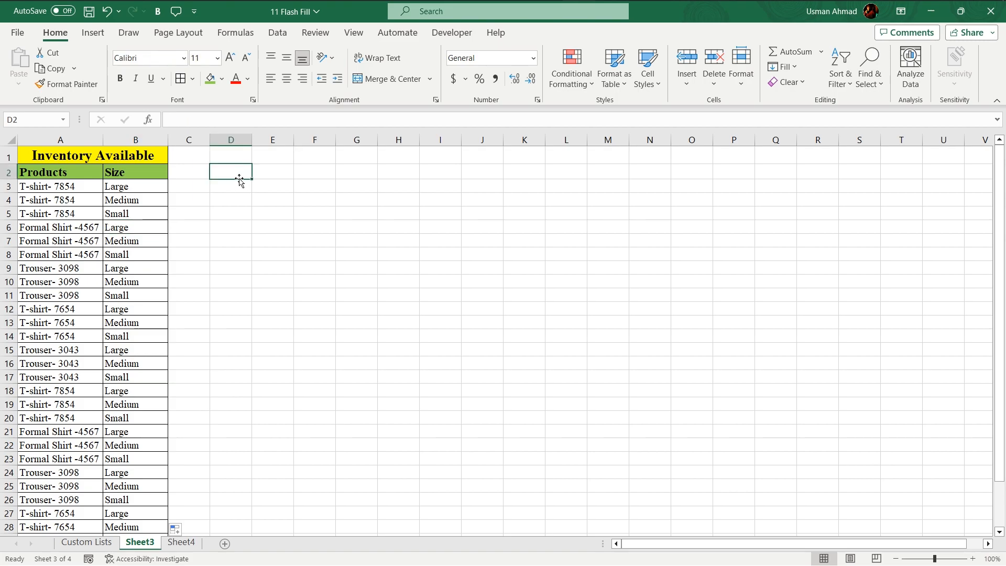
pyautogui.click(239, 155)
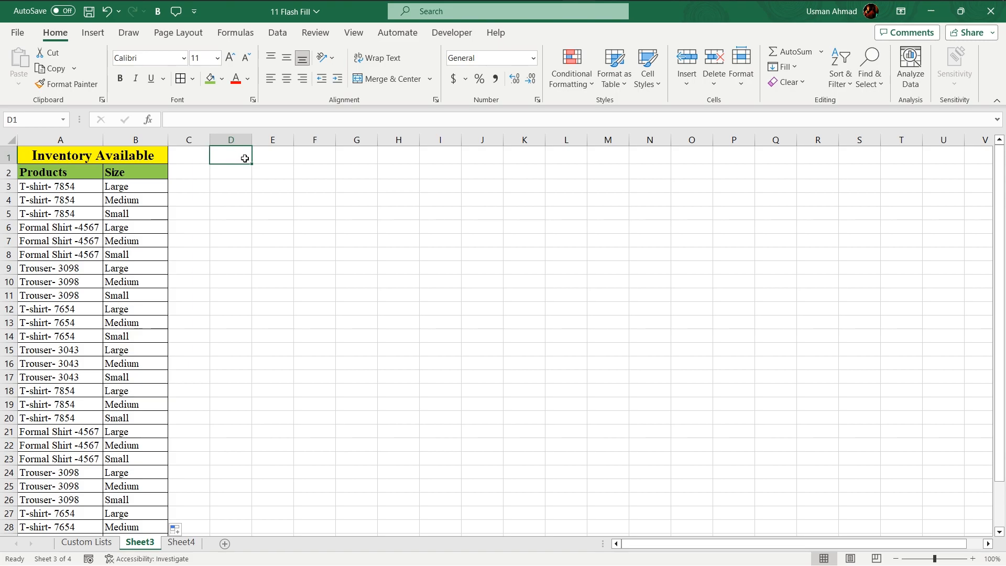
pyautogui.write('A')
pyautogui.press('Return')
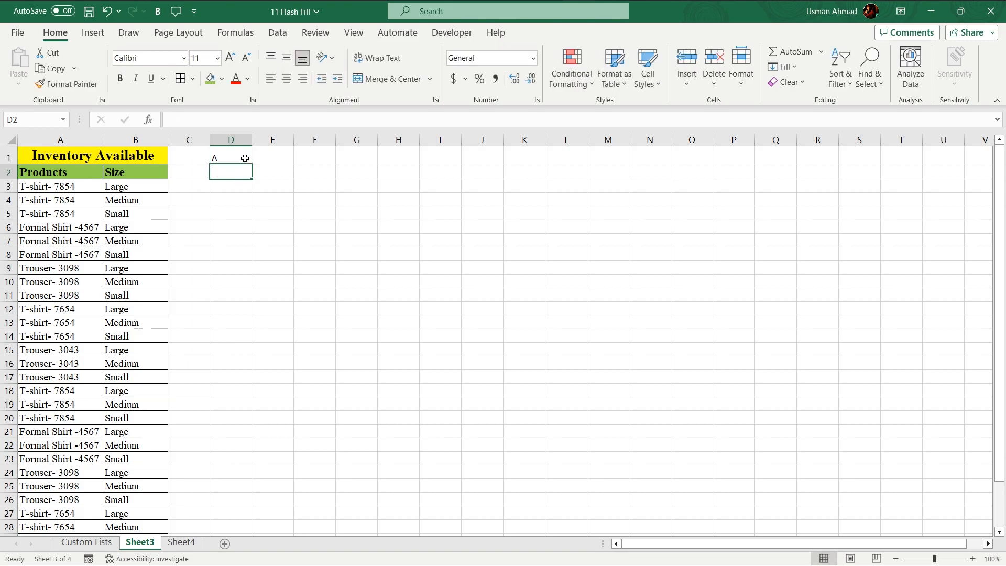
pyautogui.click(236, 159)
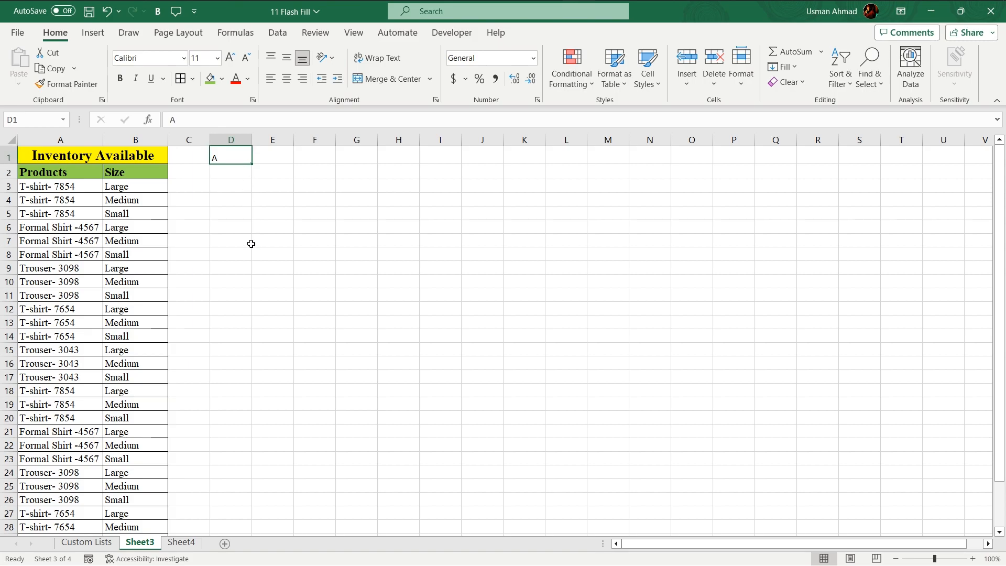
pyautogui.moveTo(253, 198); pyautogui.dragTo(224, 512)
pyautogui.scroll(2, 257, 356)
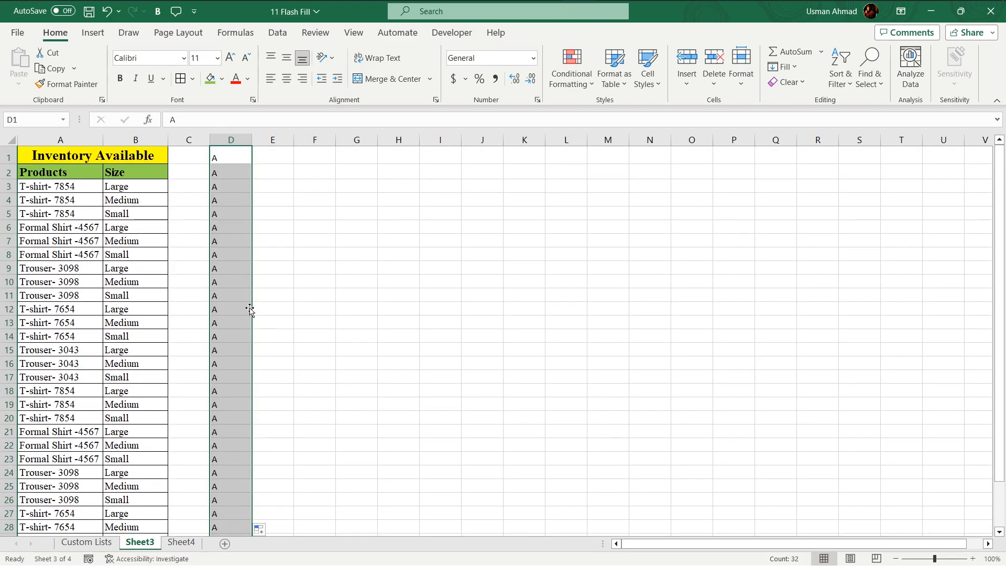
pyautogui.click(258, 529)
pyautogui.click(273, 350)
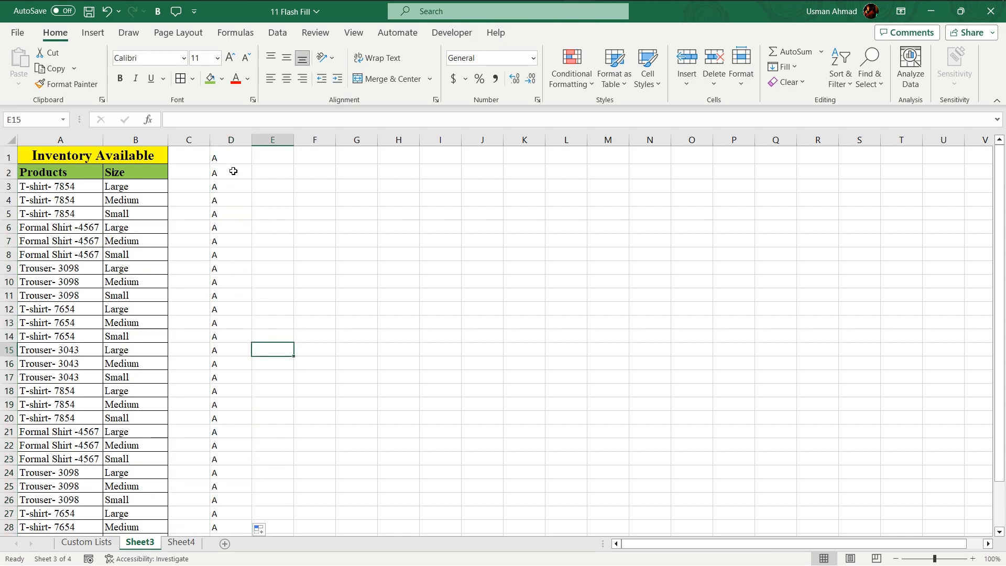
# Return to the Custom Lists sheet and open the custom lists editor from the advanced Excel options.
pyautogui.click(94, 543)
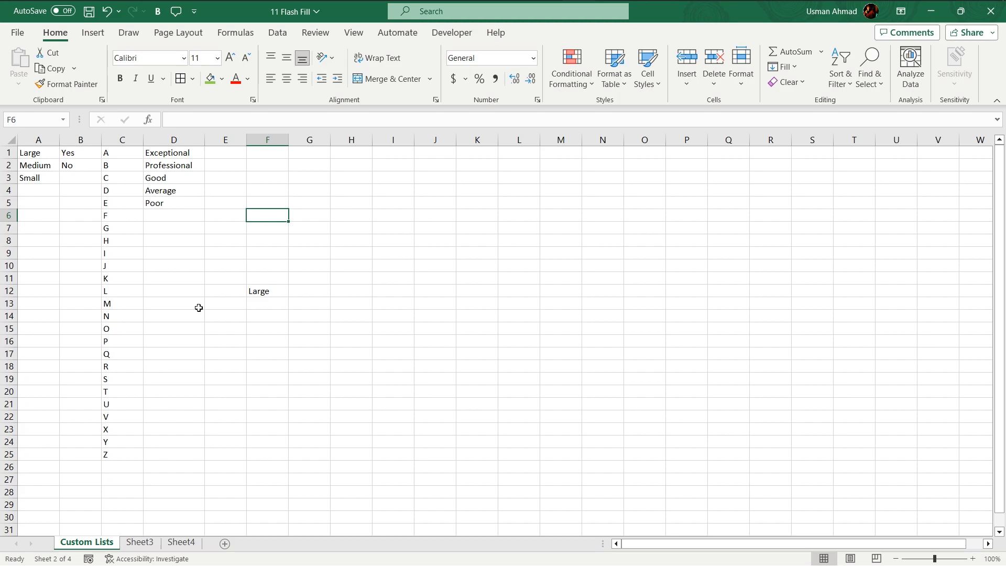
pyautogui.click(17, 32)
pyautogui.click(73, 540)
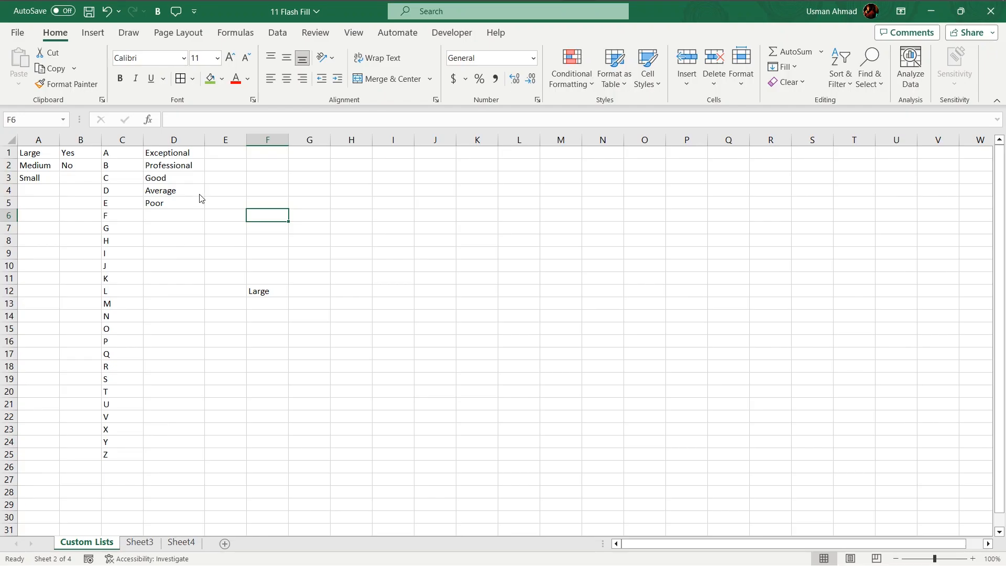
pyautogui.click(286, 221)
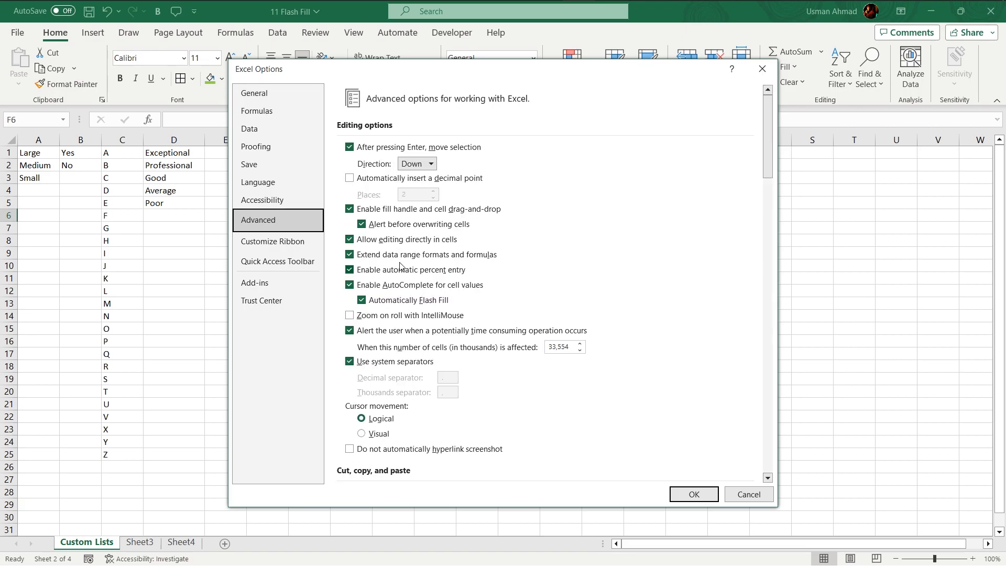
pyautogui.scroll(-20, 575, 308)
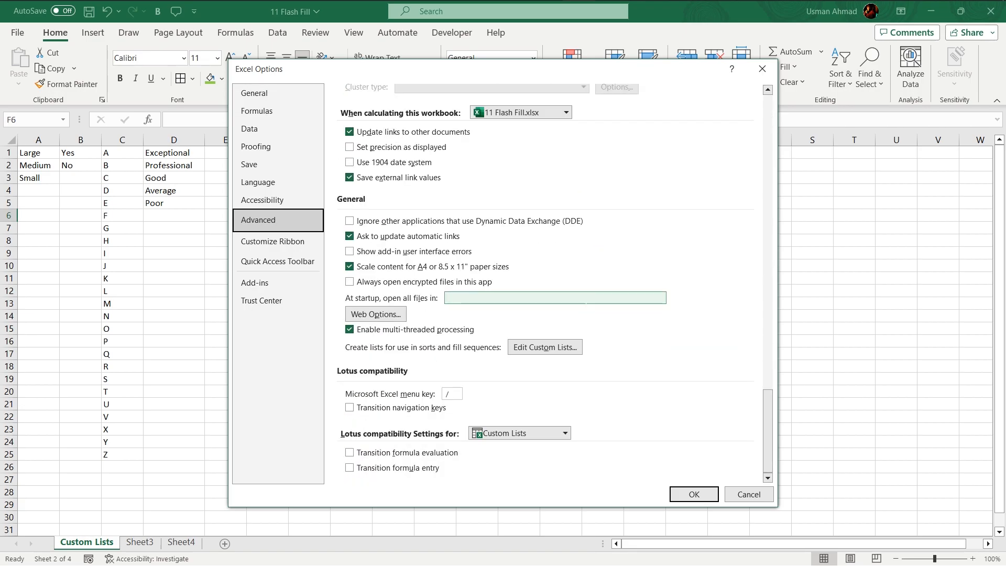
pyautogui.click(545, 347)
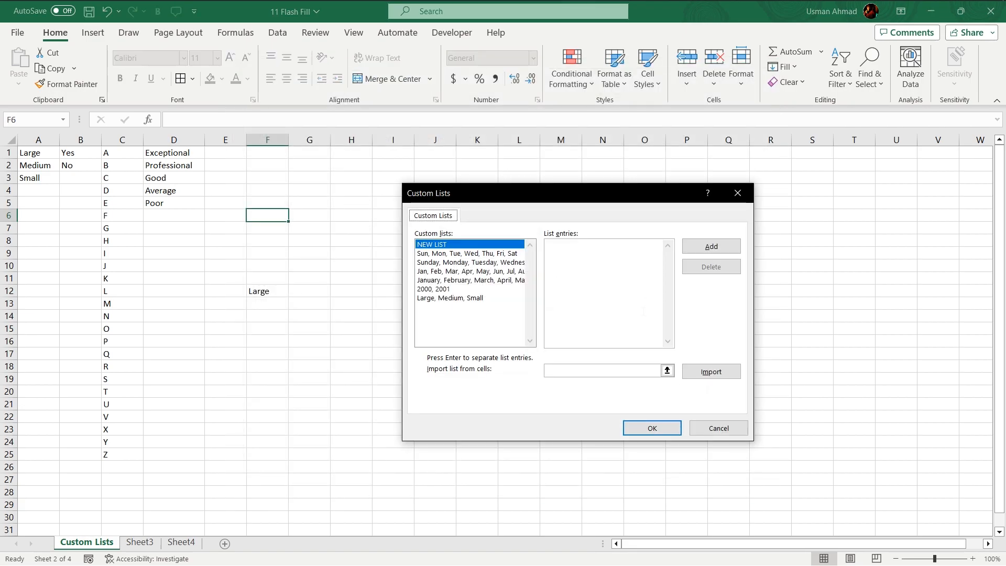
# Import cells C1:C25 as a new custom list of the letters A to Z and save the options.
pyautogui.click(666, 370)
pyautogui.moveTo(126, 152); pyautogui.dragTo(116, 456)
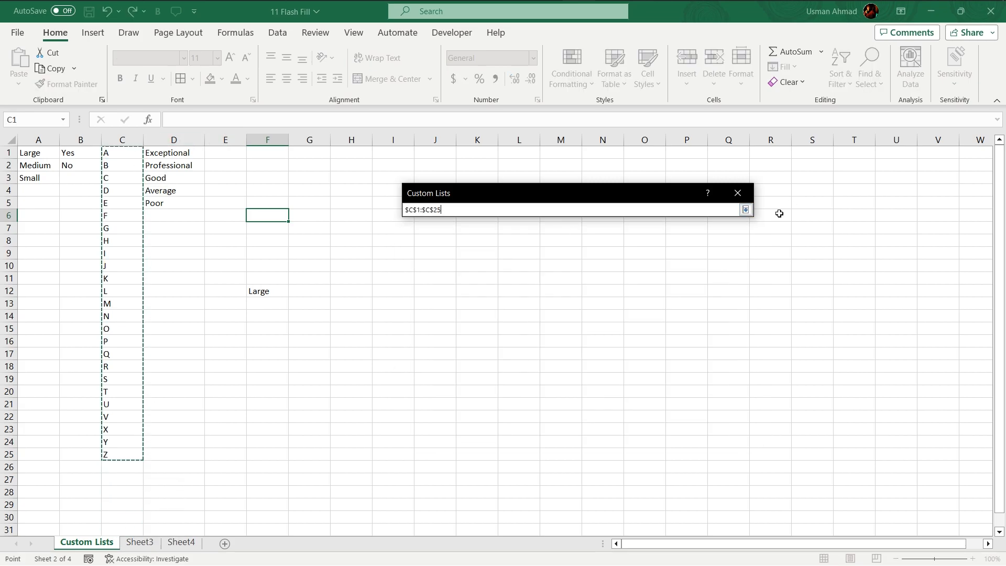
pyautogui.click(744, 211)
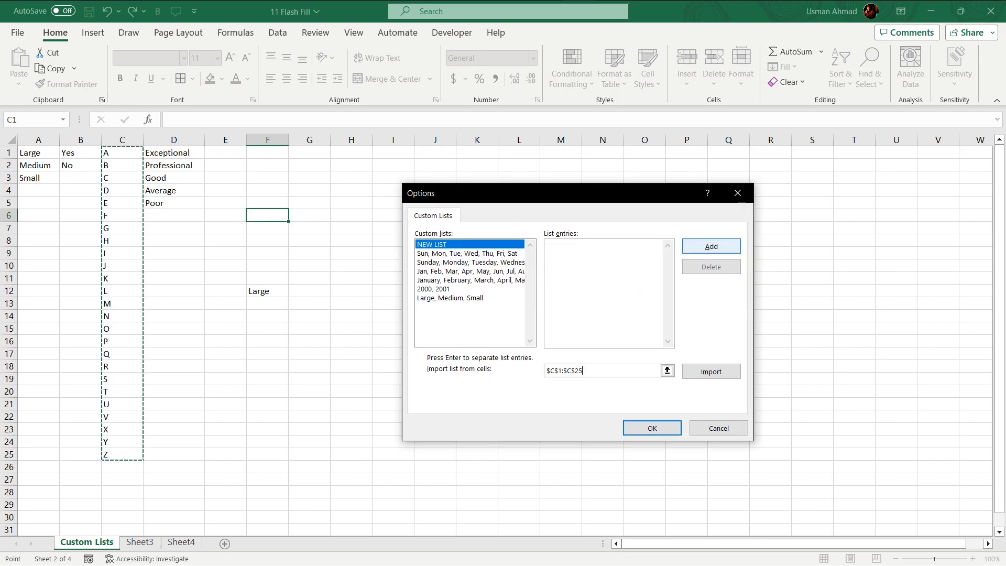
pyautogui.click(688, 250)
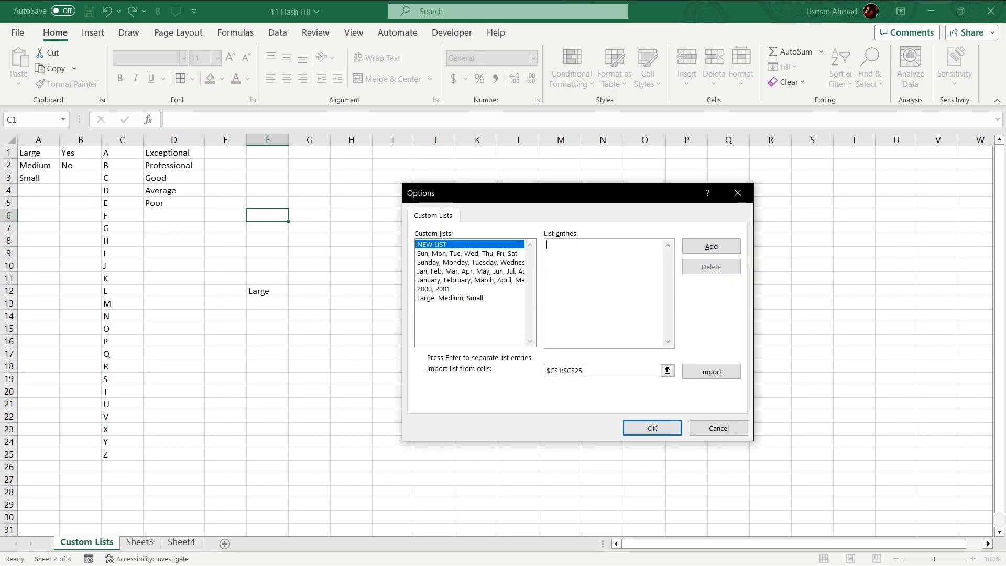
pyautogui.click(666, 371)
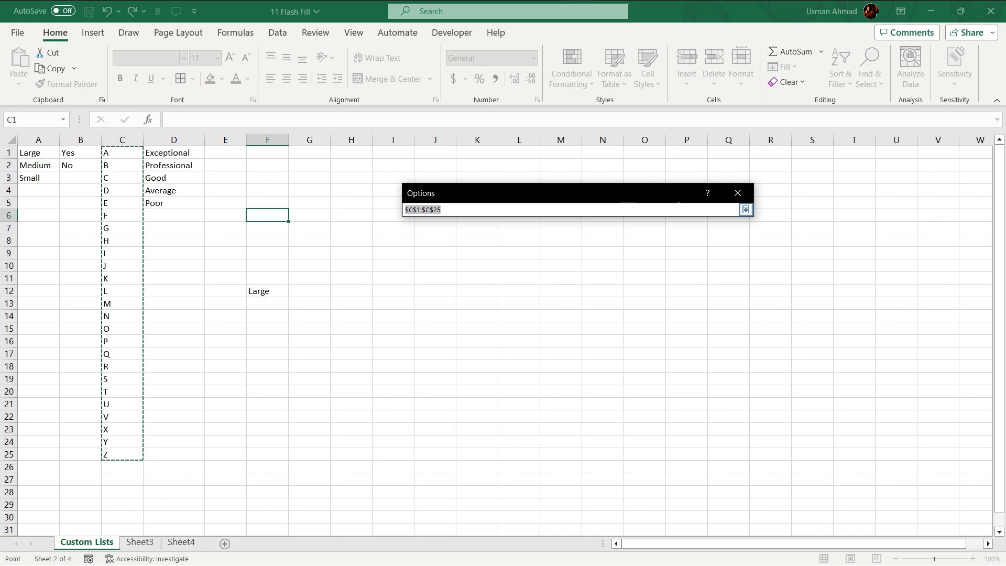
pyautogui.press('Return')
pyautogui.click(705, 373)
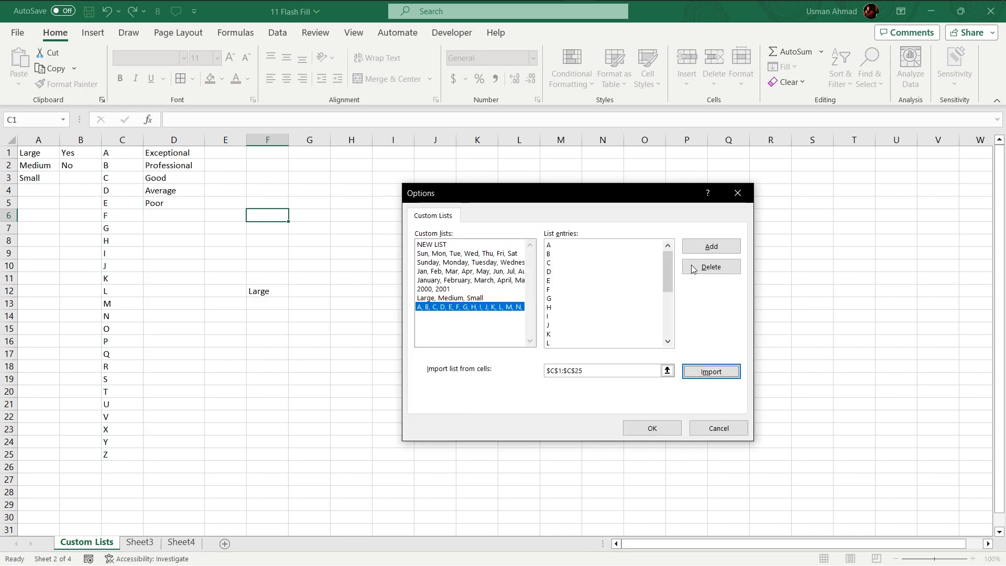
pyautogui.click(708, 249)
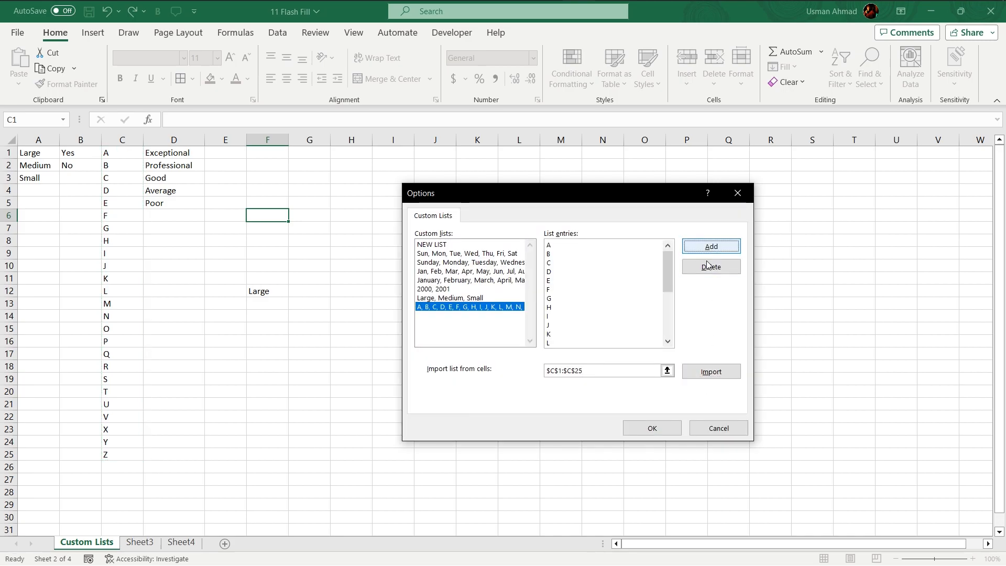
pyautogui.click(652, 428)
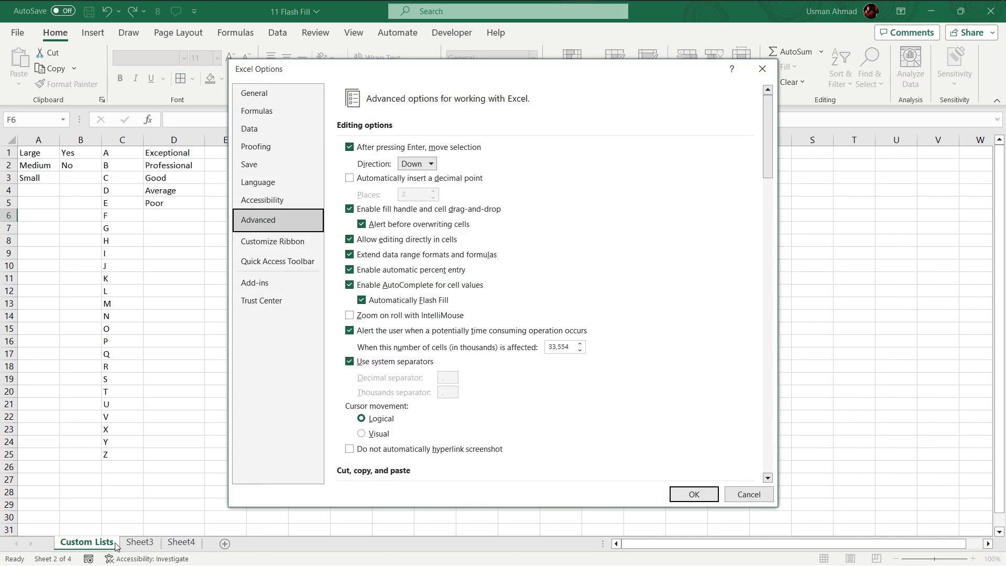
pyautogui.click(693, 494)
# On Sheet3, autofill column D from D1 down to row 32 with the alphabet list.
pyautogui.click(149, 544)
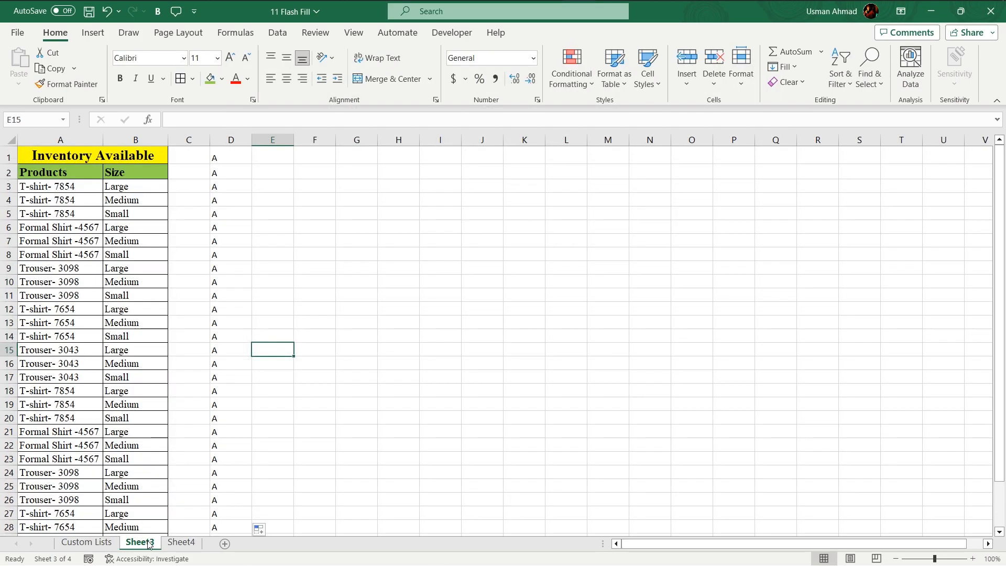
pyautogui.click(241, 153)
pyautogui.moveTo(253, 172); pyautogui.dragTo(237, 496)
pyautogui.scroll(2, 259, 375)
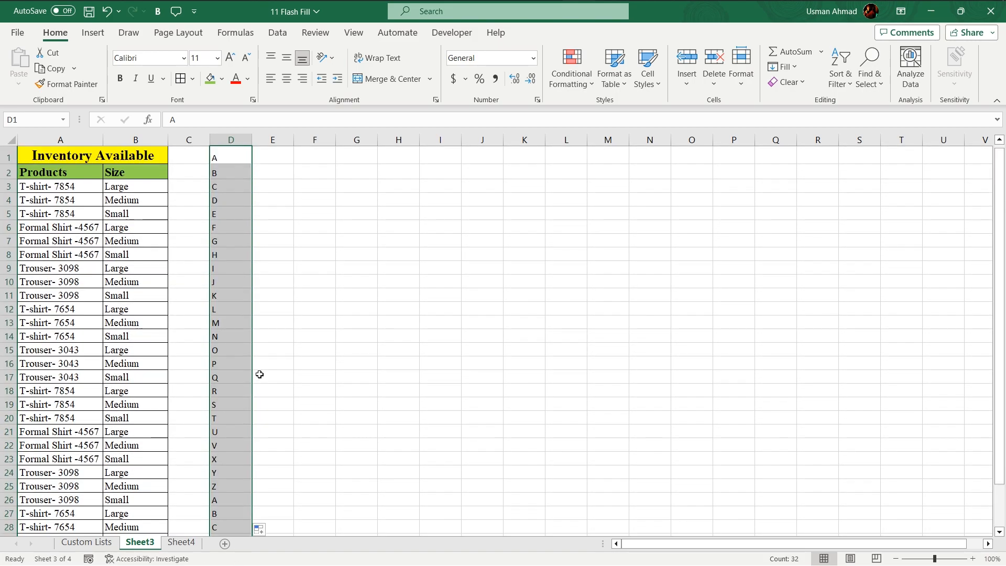
pyautogui.click(226, 158)
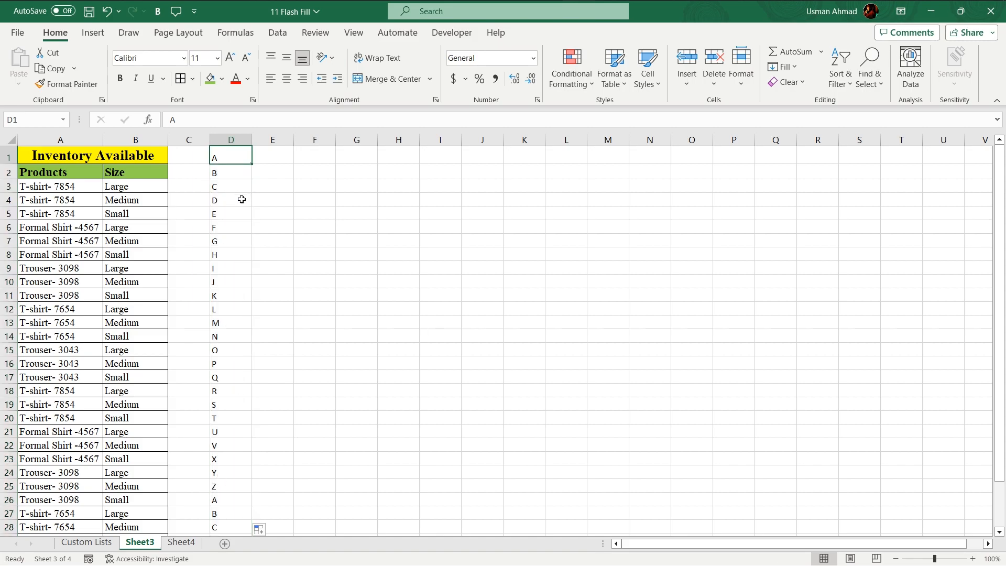
# Review the size entries in A1:A3 and the rating entries in D1:D5 on the Custom Lists sheet.
pyautogui.click(94, 543)
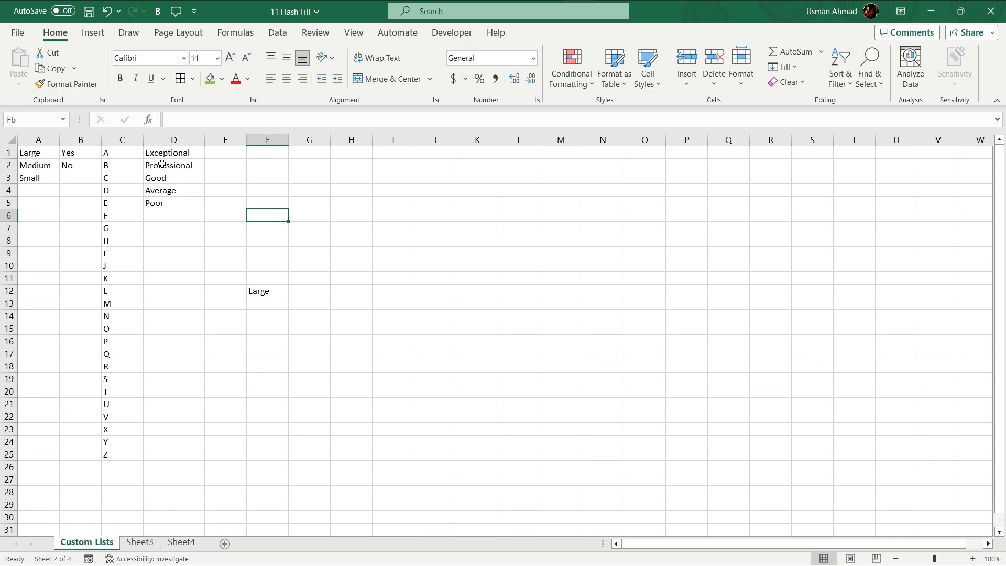
pyautogui.moveTo(40, 155); pyautogui.dragTo(44, 184)
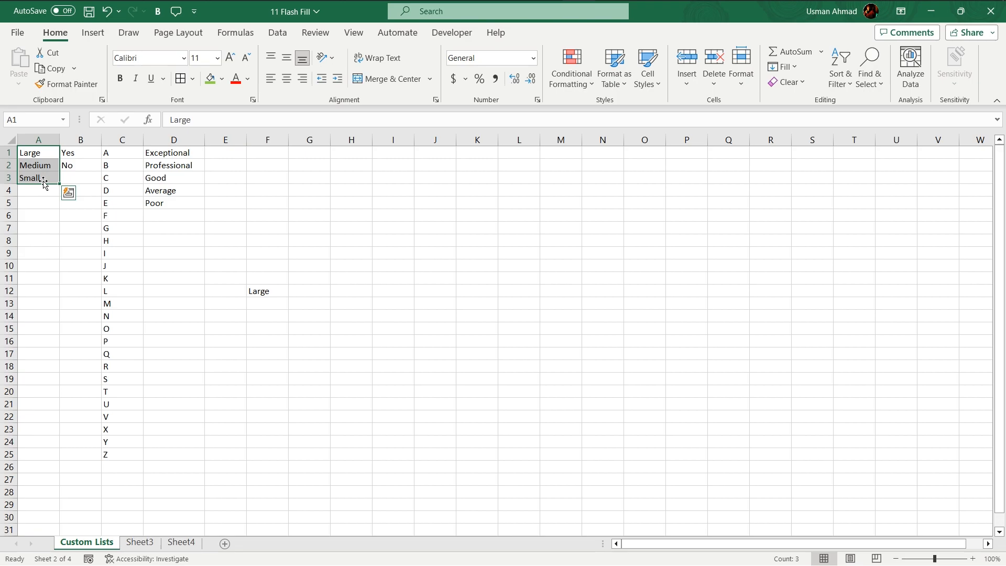
pyautogui.moveTo(168, 153); pyautogui.dragTo(174, 204)
pyautogui.click(334, 214)
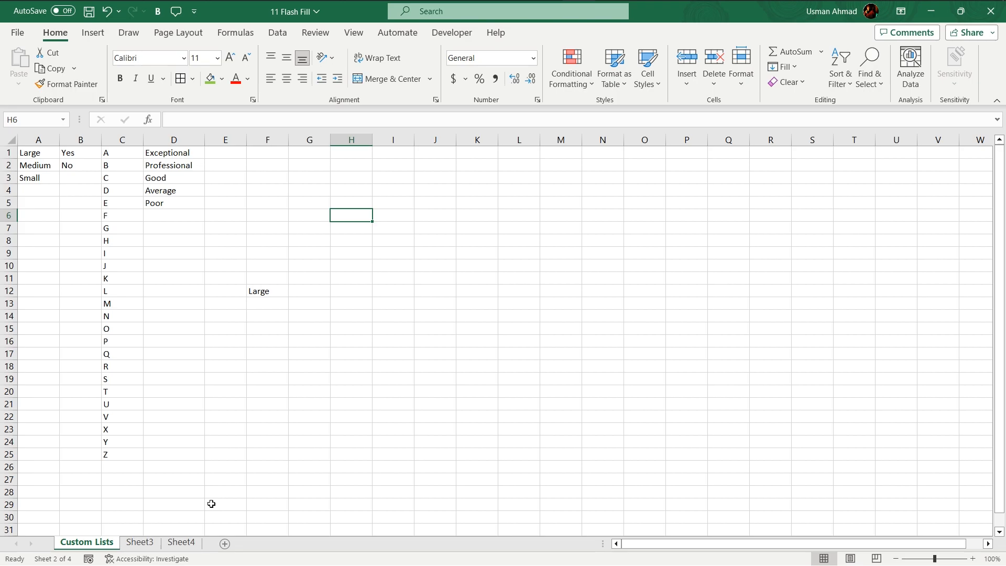
# On Sheet3, enter A in cell E1 and autofill the letter sequence down column E to row 24.
pyautogui.hotkey('ctrl', 'pagedown')
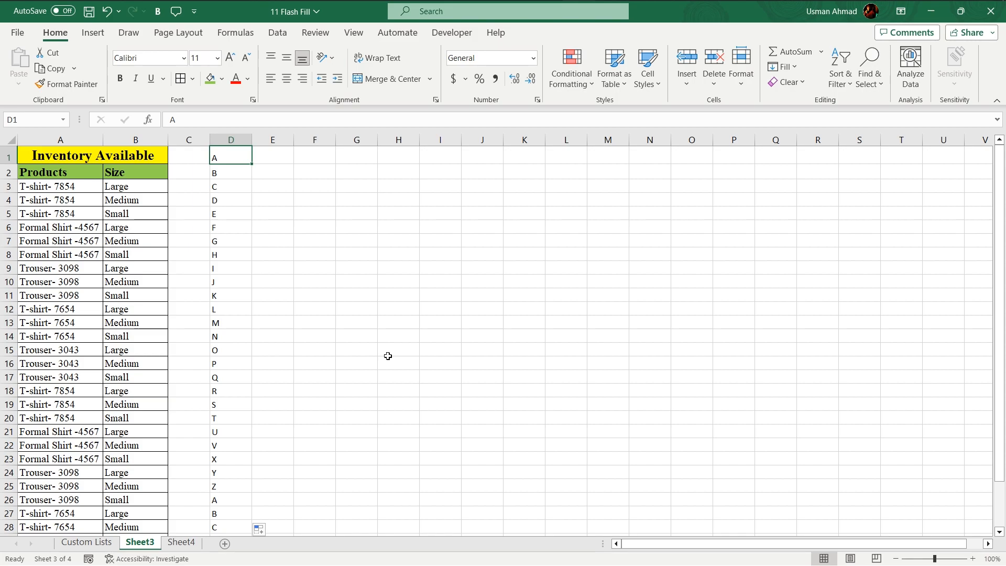
pyautogui.click(283, 155)
pyautogui.write('A')
pyautogui.press('Return')
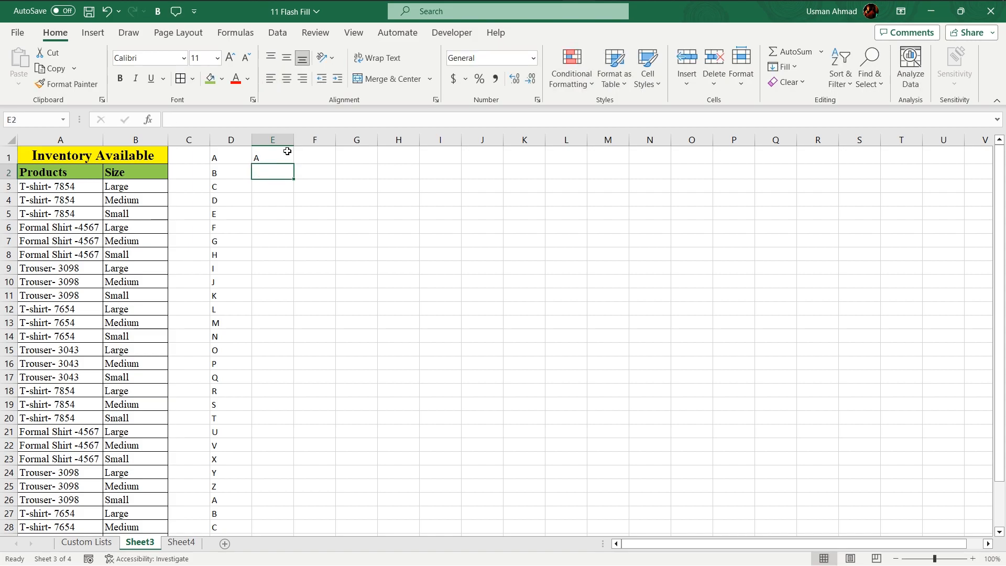
pyautogui.click(286, 155)
pyautogui.moveTo(294, 164); pyautogui.dragTo(286, 477)
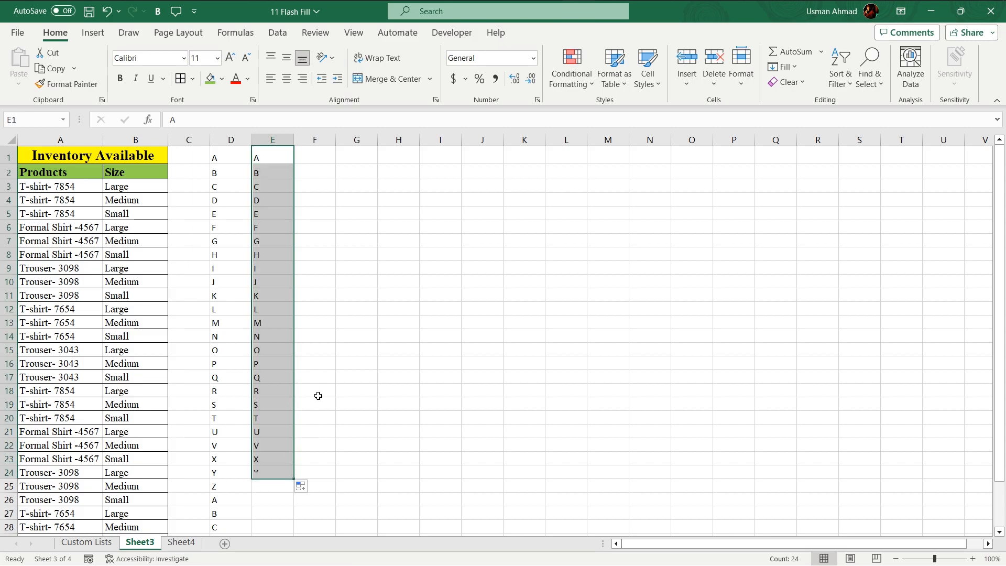